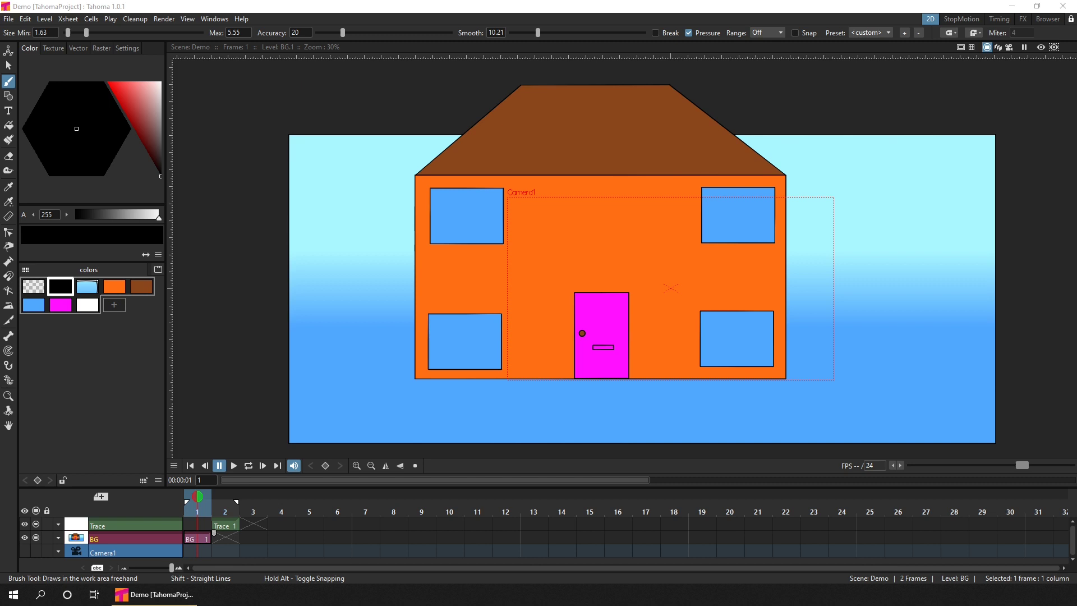
# - Switch the viewer from camera view back to camera stand view, showing the whole house scene around Camera1
pyautogui.click(1010, 48)
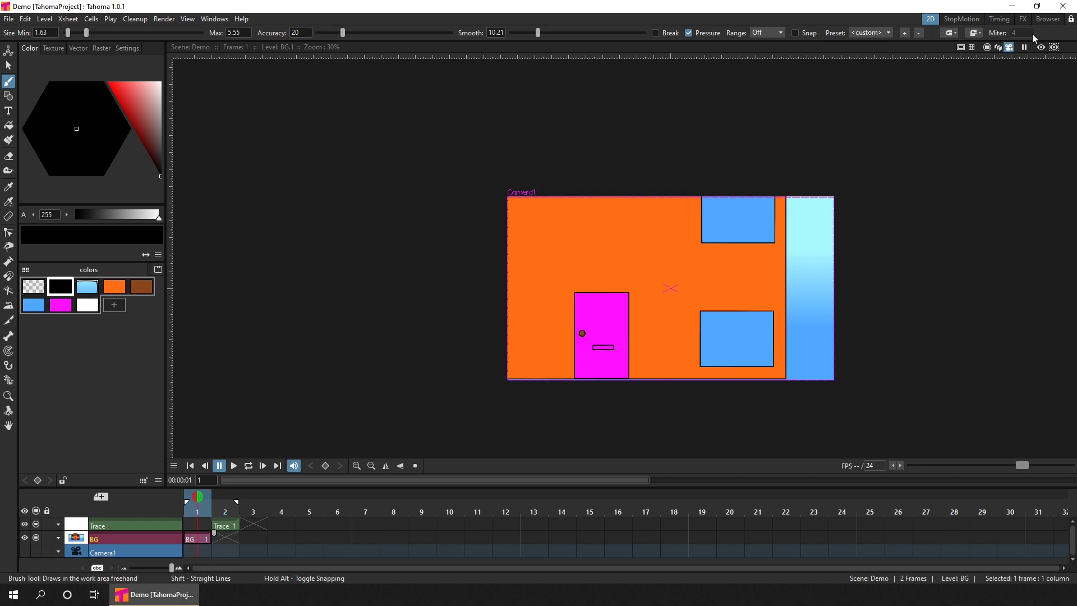
pyautogui.click(988, 47)
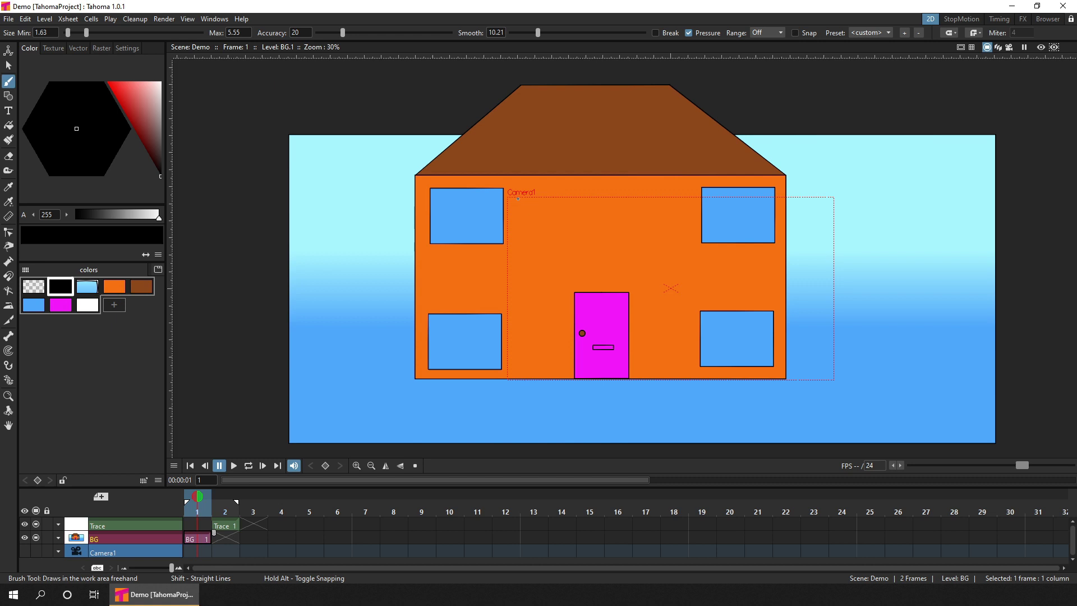
pyautogui.click(1010, 48)
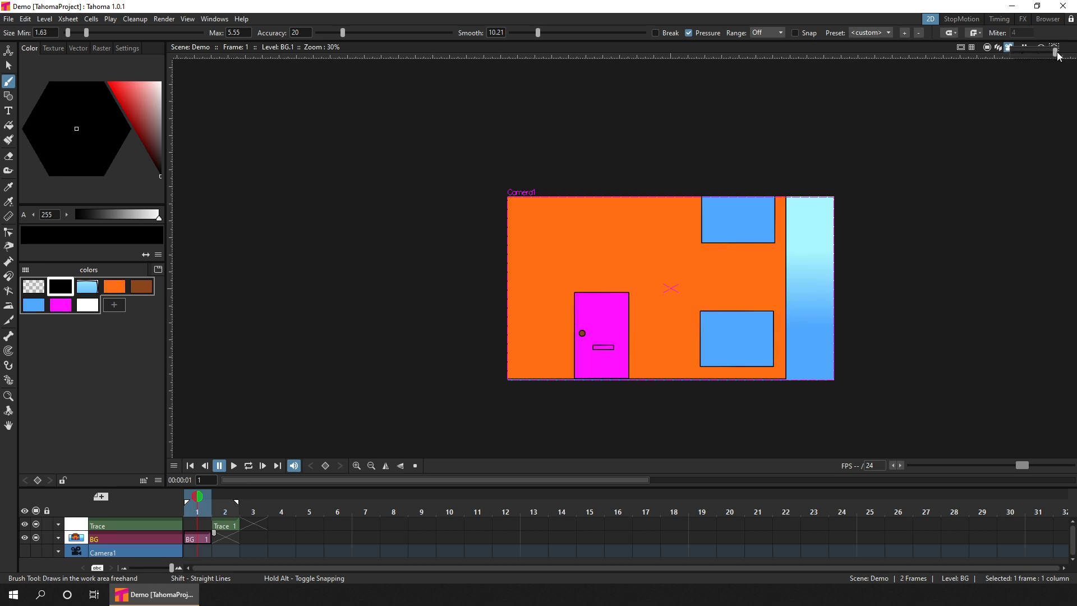
pyautogui.moveTo(1055, 51)
pyautogui.mouseDown()
pyautogui.moveTo(1004, 55)
pyautogui.moveTo(1039, 55)
pyautogui.mouseUp()
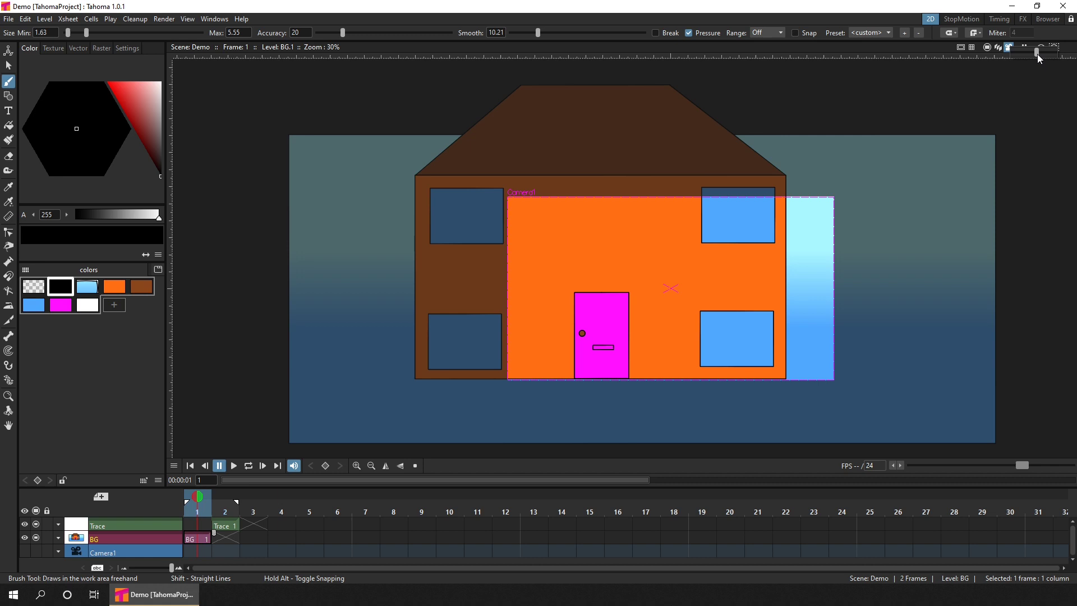
pyautogui.moveTo(1038, 54); pyautogui.dragTo(1054, 54)
pyautogui.click(988, 48)
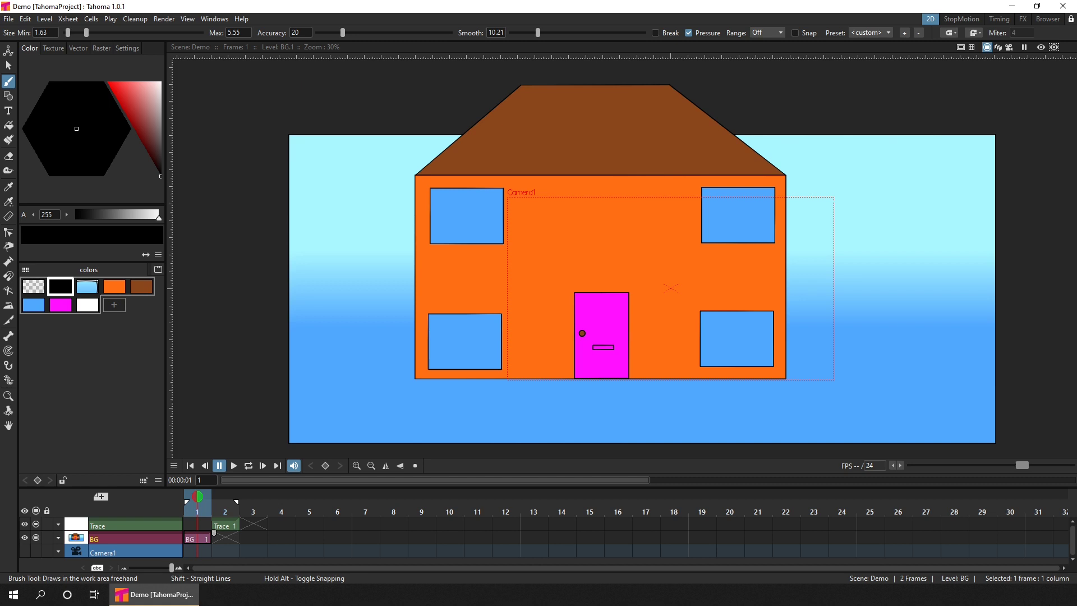
# - Enable View > Toggle Transparency with Amount back at zero, and move the Casper browser window over Tahoma
pyautogui.click(188, 18)
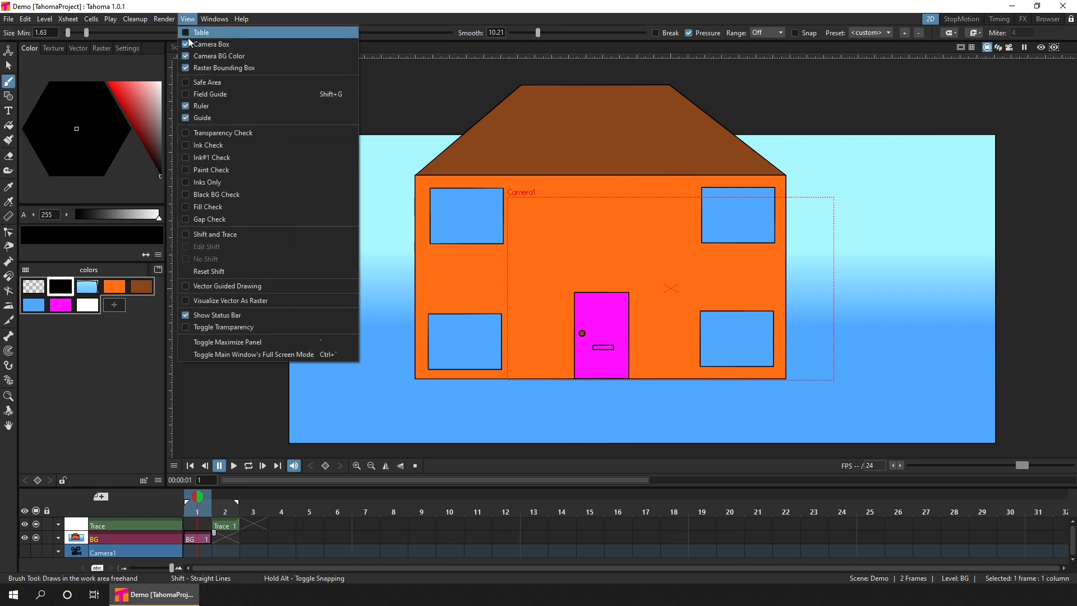
pyautogui.click(238, 326)
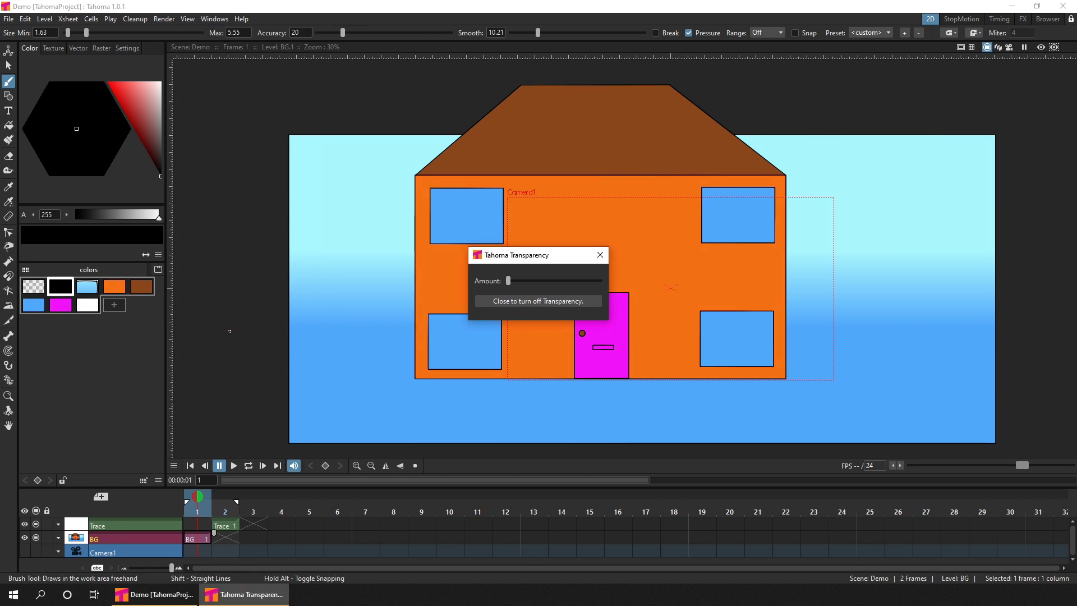
pyautogui.moveTo(507, 279); pyautogui.dragTo(587, 282)
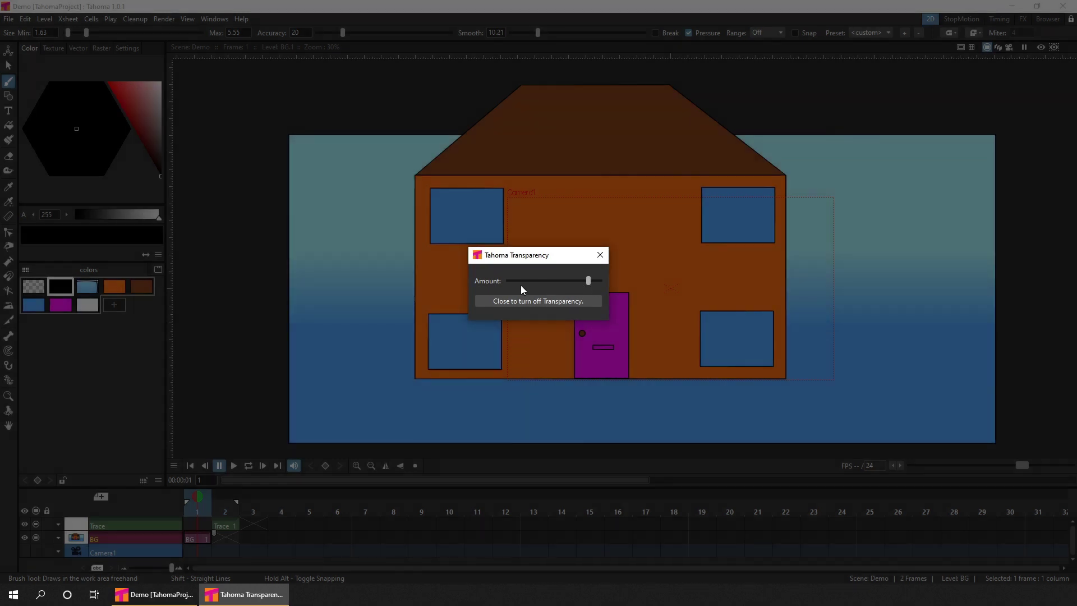
pyautogui.moveTo(520, 285); pyautogui.dragTo(496, 284)
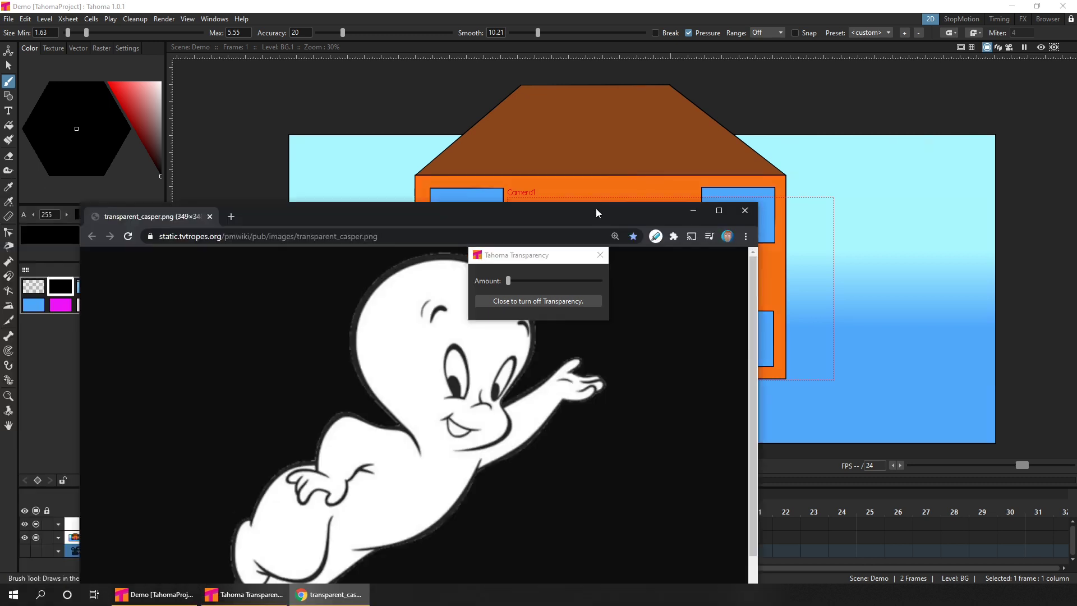
pyautogui.moveTo(596, 208); pyautogui.dragTo(727, 63)
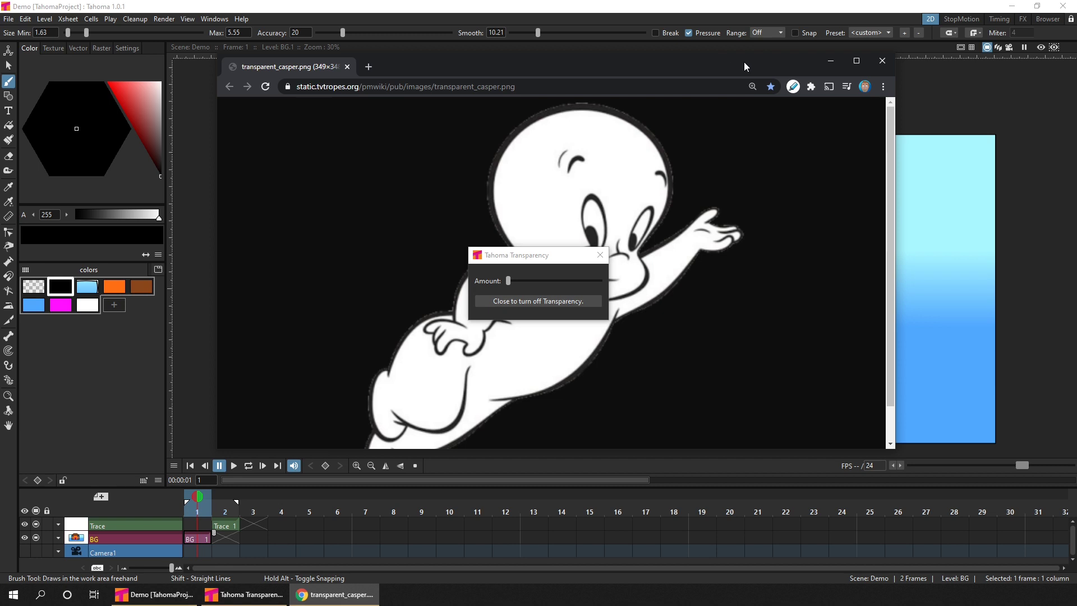
# - Maximize and zoom the transparent_casper.png Chrome window, then bring Tahoma back in front
pyautogui.click(857, 61)
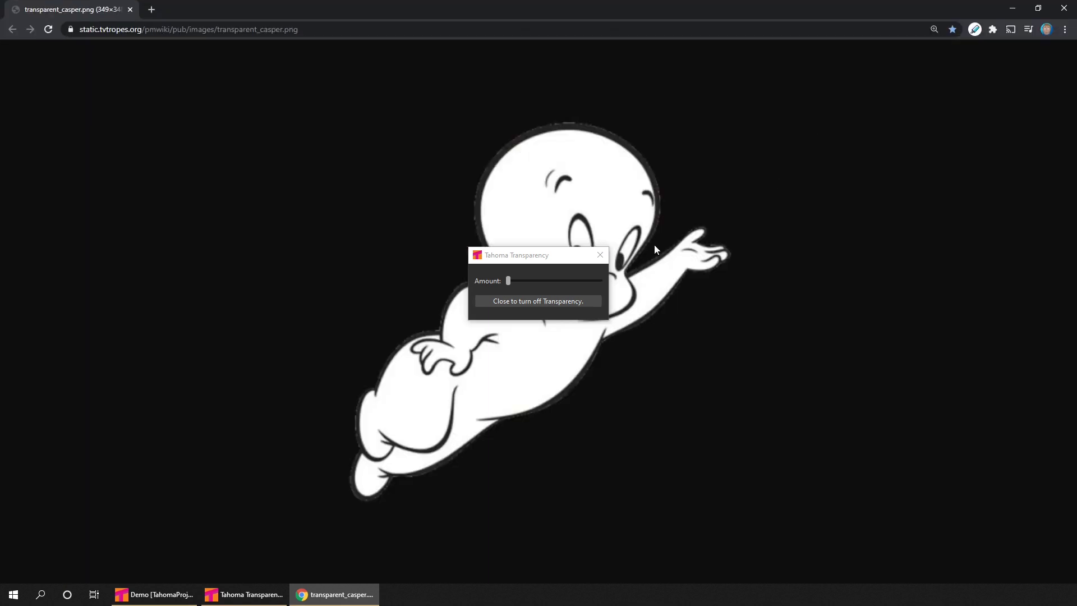
pyautogui.scroll(-1, 655, 245)
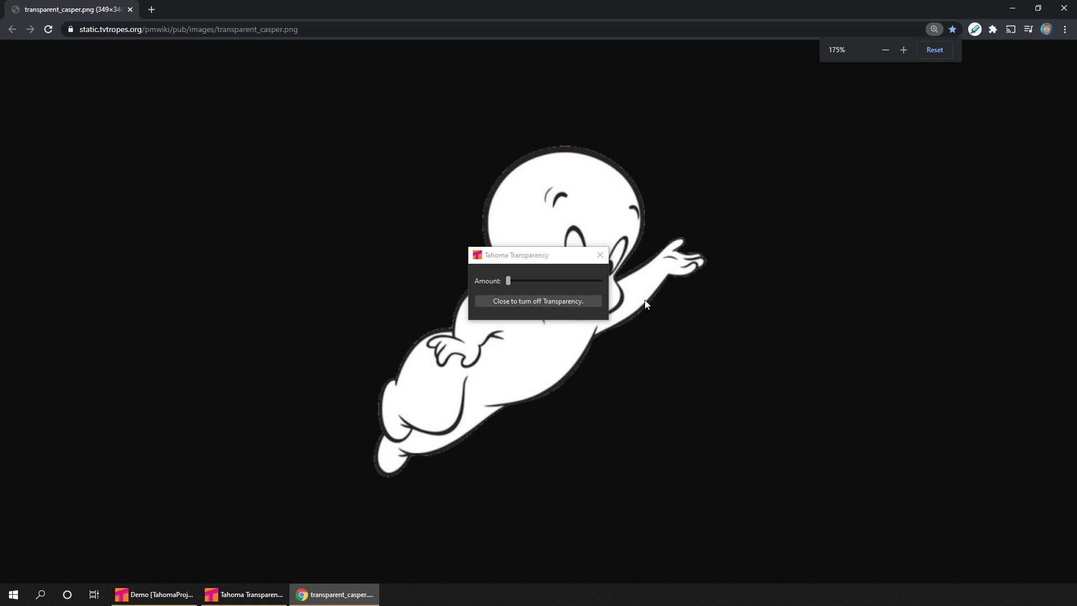
pyautogui.click(181, 594)
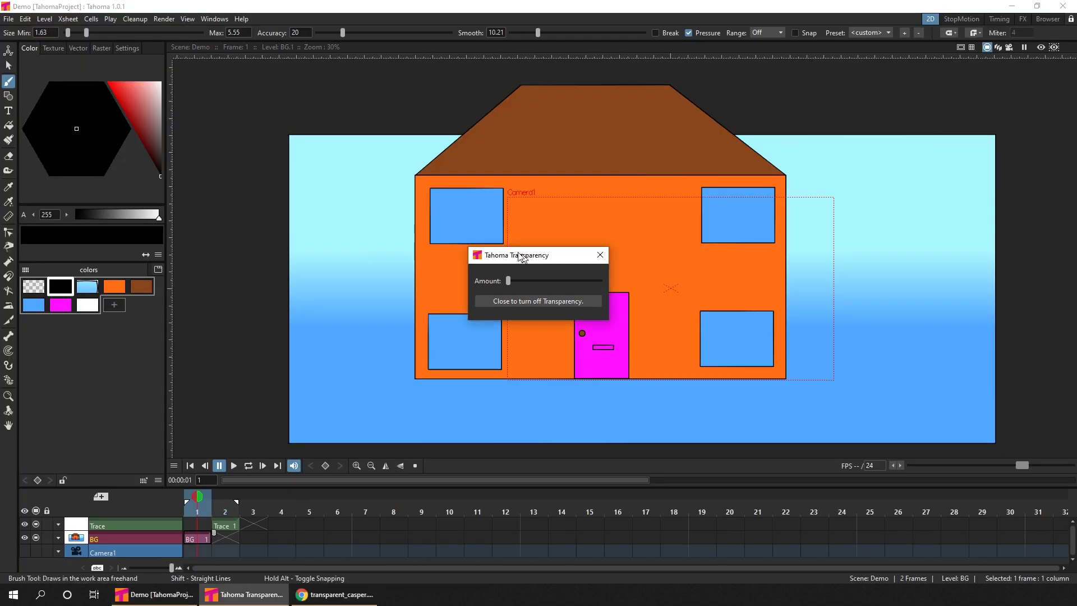
# - Move the Transparency window aside, select frame 2 of the Trace level and fit the camera to the viewer
pyautogui.moveTo(533, 263); pyautogui.dragTo(281, 114)
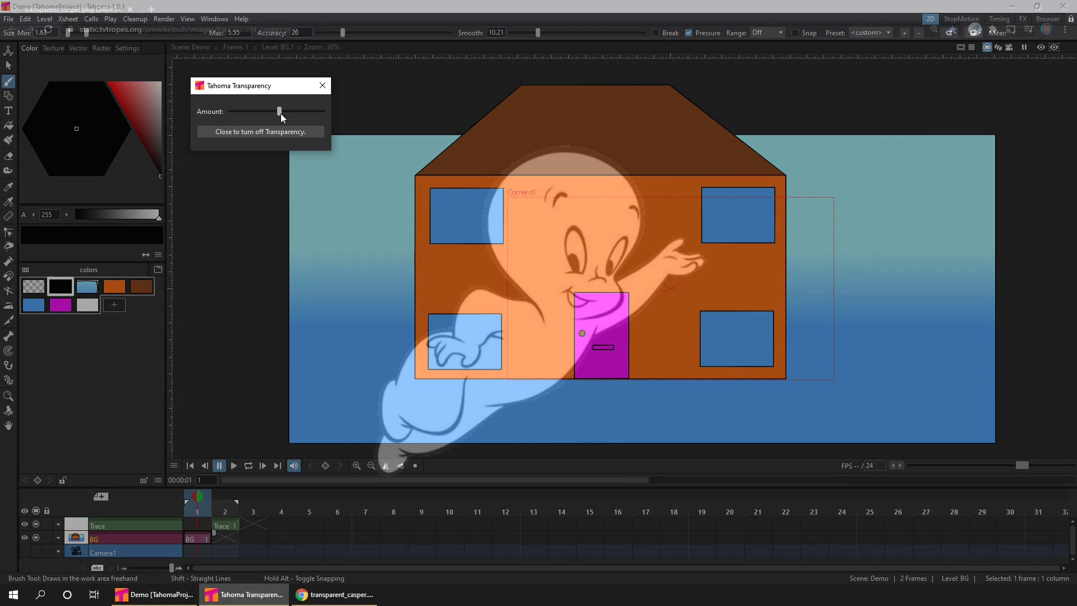
pyautogui.click(224, 525)
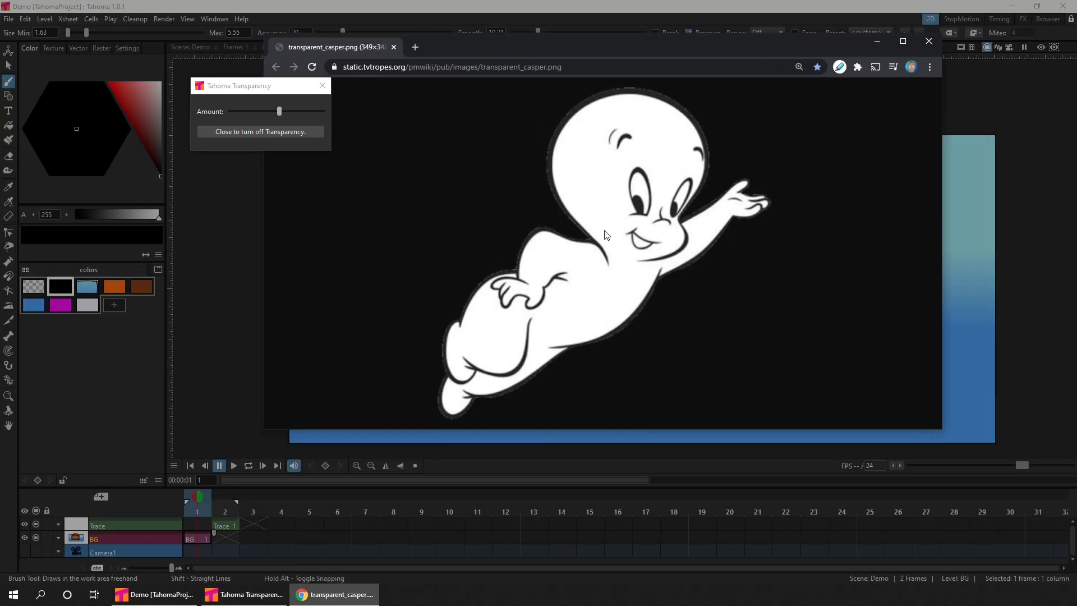
pyautogui.hotkey('alt', '9')
# - Trace Casper's head, back, side, tail, arm, hand, smile and eyes in black strokes
pyautogui.moveTo(643, 260)
pyautogui.mouseDown()
pyautogui.moveTo(693, 195)
pyautogui.moveTo(551, 177)
pyautogui.moveTo(606, 271)
pyautogui.moveTo(548, 230)
pyautogui.moveTo(524, 281)
pyautogui.moveTo(504, 284)
pyautogui.moveTo(504, 305)
pyautogui.moveTo(526, 306)
pyautogui.moveTo(566, 275)
pyautogui.mouseUp()
pyautogui.moveTo(470, 304); pyautogui.dragTo(461, 327)
pyautogui.moveTo(516, 275)
pyautogui.mouseDown()
pyautogui.moveTo(457, 322)
pyautogui.moveTo(444, 416)
pyautogui.moveTo(667, 266)
pyautogui.moveTo(687, 224)
pyautogui.moveTo(749, 181)
pyautogui.moveTo(745, 193)
pyautogui.moveTo(763, 198)
pyautogui.moveTo(730, 217)
pyautogui.mouseUp()
pyautogui.moveTo(466, 366); pyautogui.dragTo(531, 319)
pyautogui.moveTo(633, 233)
pyautogui.mouseDown()
pyautogui.moveTo(658, 241)
pyautogui.moveTo(640, 211)
pyautogui.moveTo(640, 172)
pyautogui.moveTo(657, 195)
pyautogui.moveTo(674, 213)
pyautogui.mouseUp()
# - Add Casper's pupils, eyebrow, head edge and foot mark, save the scene, and turn transparency off
pyautogui.moveTo(640, 198); pyautogui.dragTo(638, 212)
pyautogui.moveTo(612, 147); pyautogui.dragTo(628, 134)
pyautogui.moveTo(691, 145); pyautogui.dragTo(701, 153)
pyautogui.moveTo(470, 390); pyautogui.dragTo(464, 397)
pyautogui.hotkey('ctrl', 's')
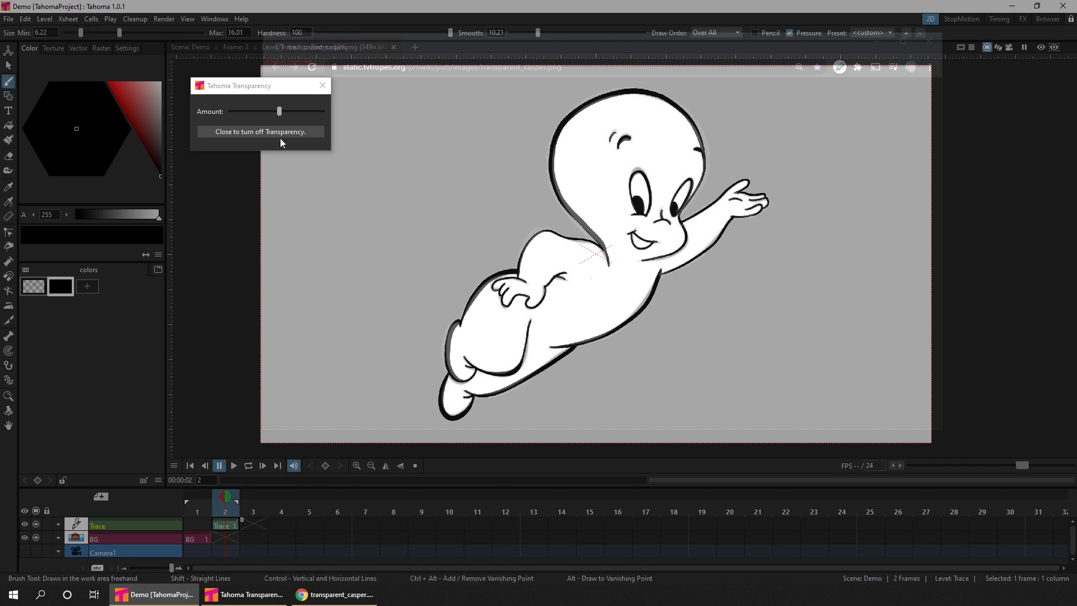
pyautogui.click(309, 130)
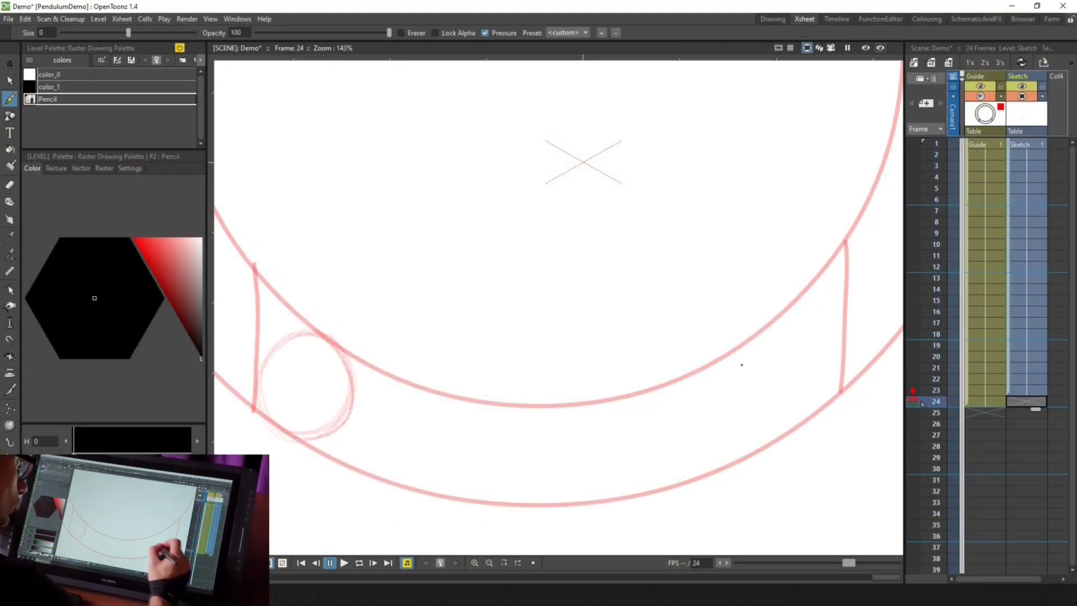
# - Draw two pendulum circles and a new water drop on frame 31, then save the scene
pyautogui.moveTo(741, 365); pyautogui.dragTo(818, 356)
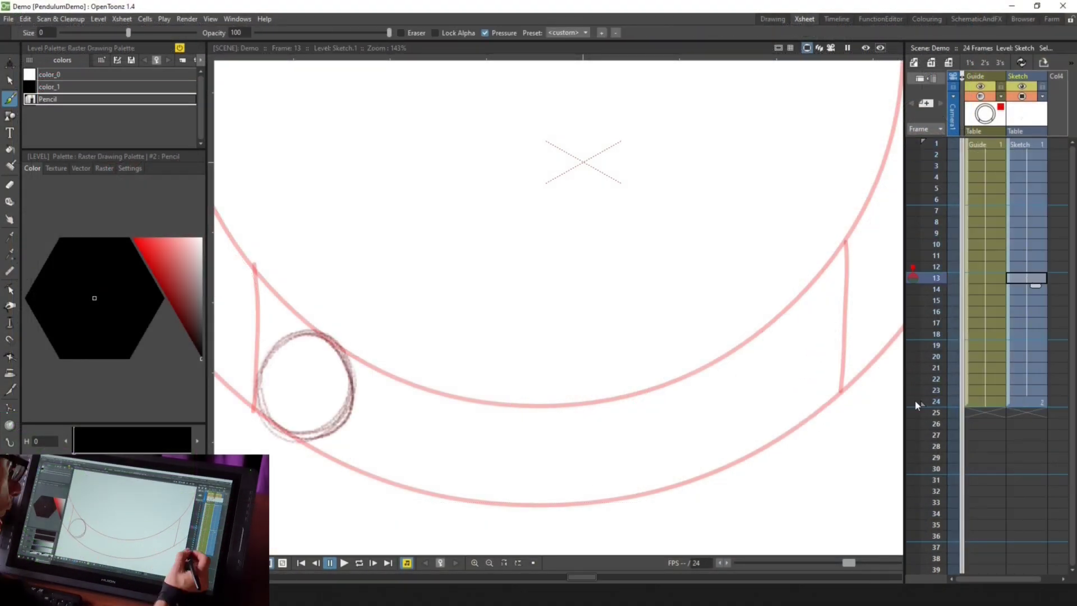
pyautogui.moveTo(547, 406)
pyautogui.mouseDown()
pyautogui.moveTo(598, 455)
pyautogui.moveTo(544, 407)
pyautogui.mouseUp()
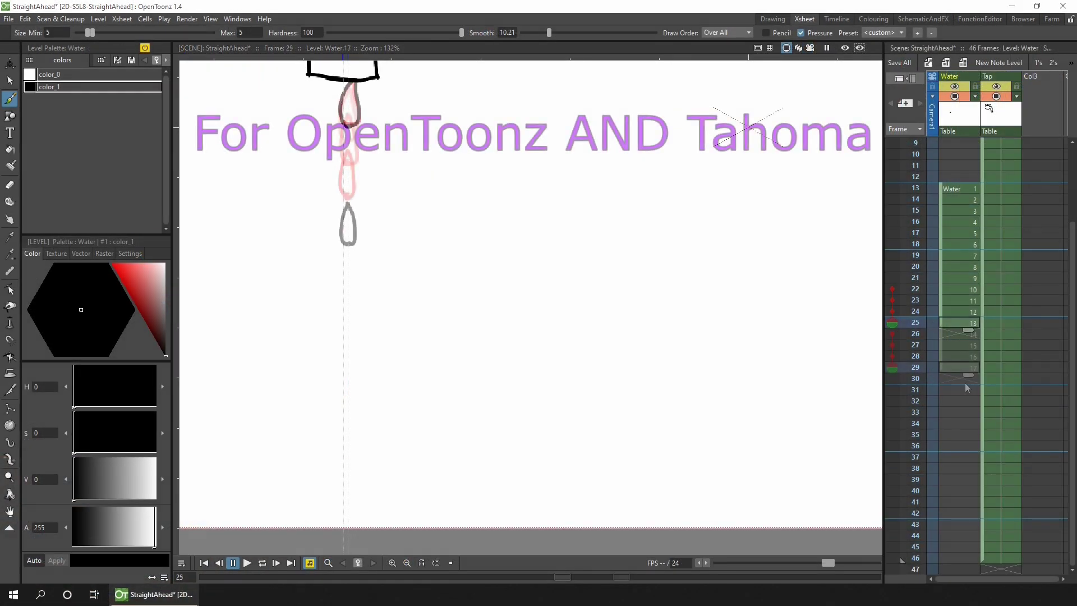
pyautogui.moveTo(341, 386)
pyautogui.mouseDown()
pyautogui.moveTo(347, 345)
pyautogui.moveTo(340, 386)
pyautogui.mouseUp()
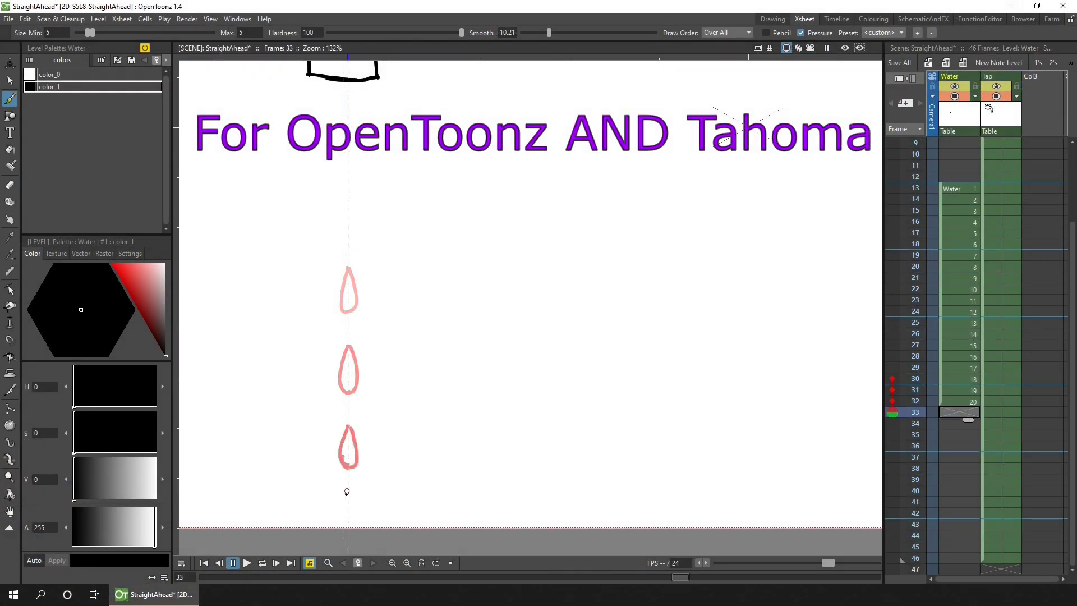
pyautogui.hotkey('ctrl', 's')
# - Draw the splash with a dot and a short rightward stroke across the following frames, saving along the way
pyautogui.moveTo(343, 505)
pyautogui.mouseDown()
pyautogui.moveTo(350, 482)
pyautogui.moveTo(324, 499)
pyautogui.moveTo(440, 486)
pyautogui.mouseUp()
pyautogui.click(383, 503)
pyautogui.hotkey('ctrl', 's')
pyautogui.press('Down')
pyautogui.press('Down')
pyautogui.press('Down')
pyautogui.press('Down')
pyautogui.moveTo(432, 489); pyautogui.dragTo(448, 487)
pyautogui.press('Down')
pyautogui.press('Down')
pyautogui.press('Down')
pyautogui.press('Down')
pyautogui.press('Down')
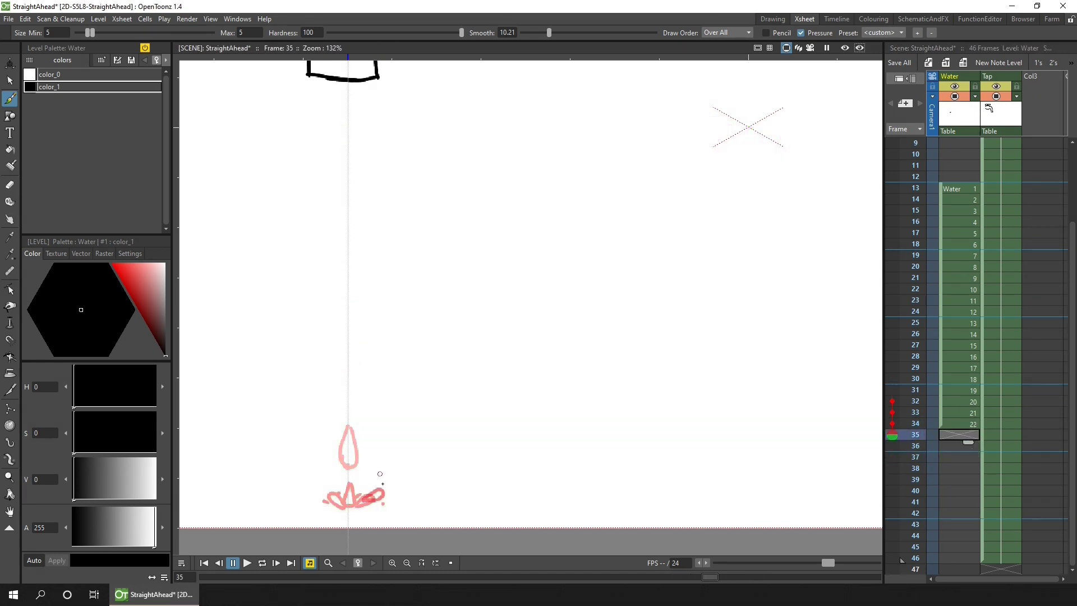